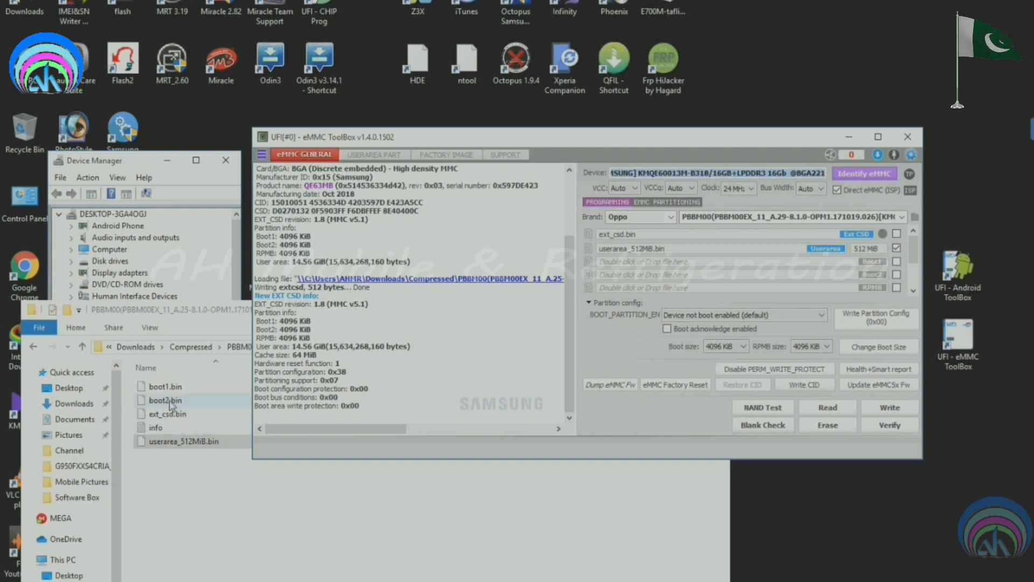
Step: Assign boot1.bin and boot2.bin to the Boot1 and Boot2 areas and write the checked images to the eMMC
{"action": "left_click_drag", "start_coordinate": [171, 388], "coordinate": [670, 266]}
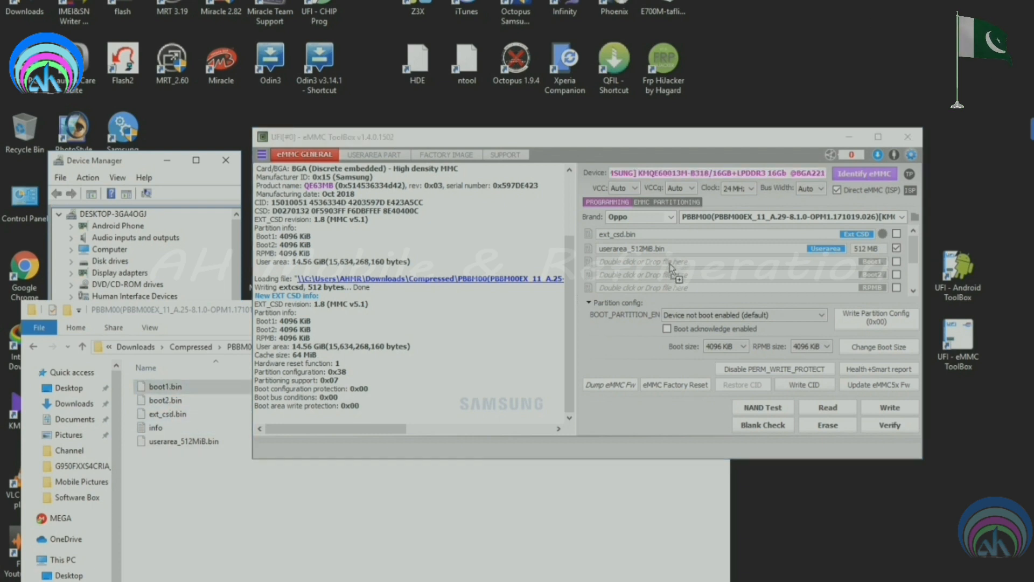
{"action": "left_click_drag", "start_coordinate": [671, 266], "coordinate": [672, 267]}
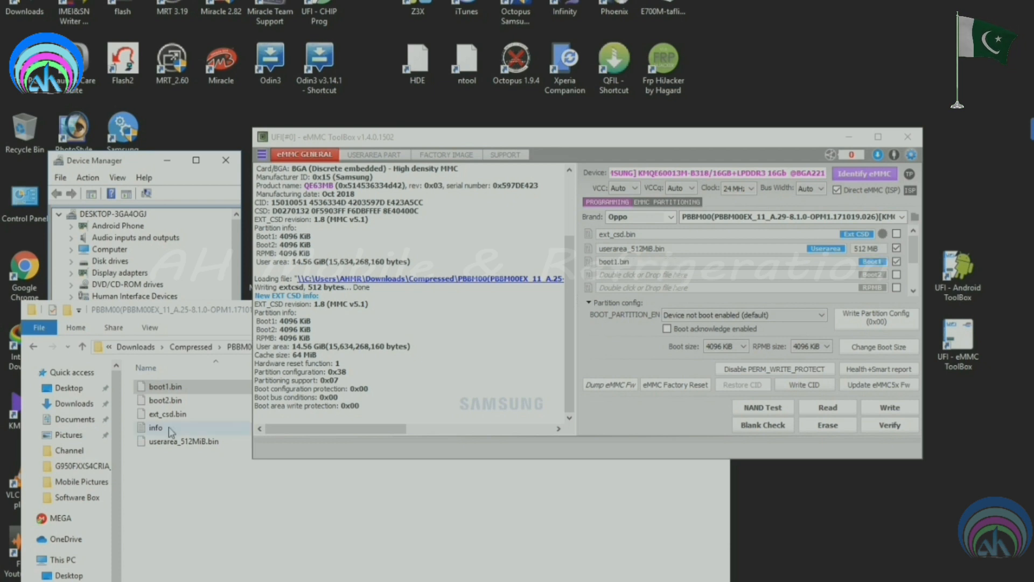
{"action": "left_click_drag", "start_coordinate": [159, 400], "coordinate": [623, 276]}
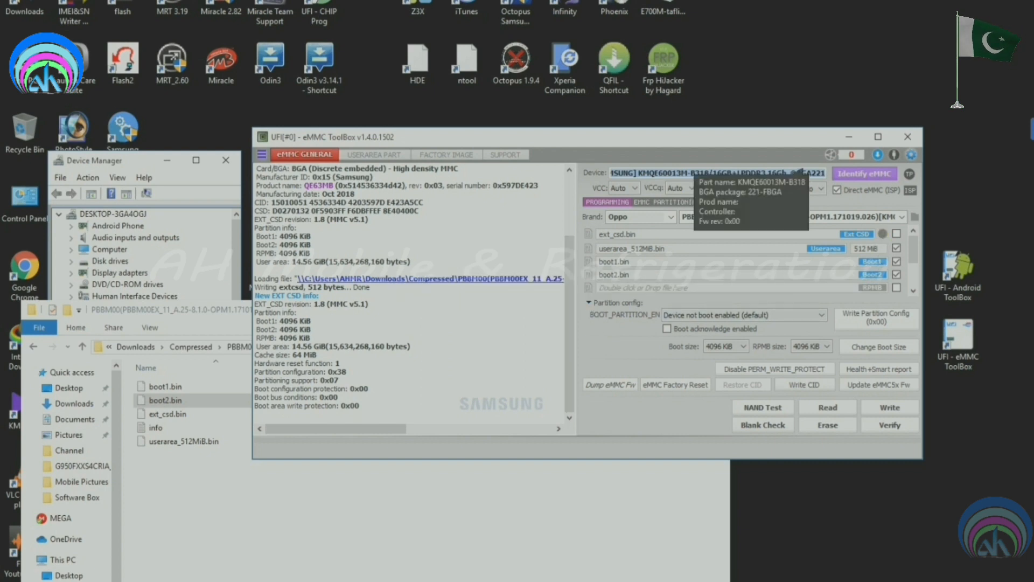
{"action": "left_click_drag", "start_coordinate": [788, 143], "coordinate": [758, 139]}
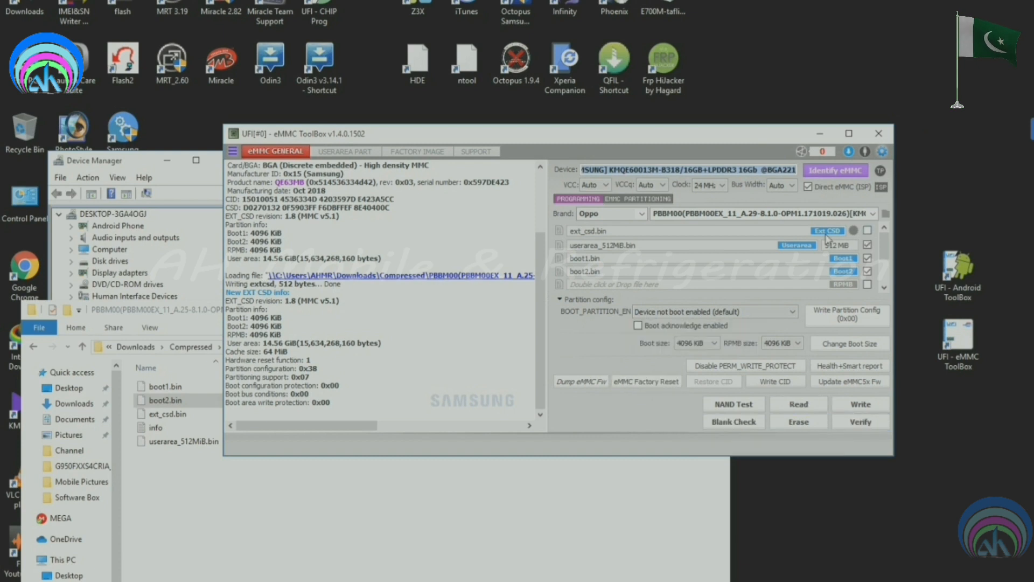
{"action": "left_click", "coordinate": [861, 409]}
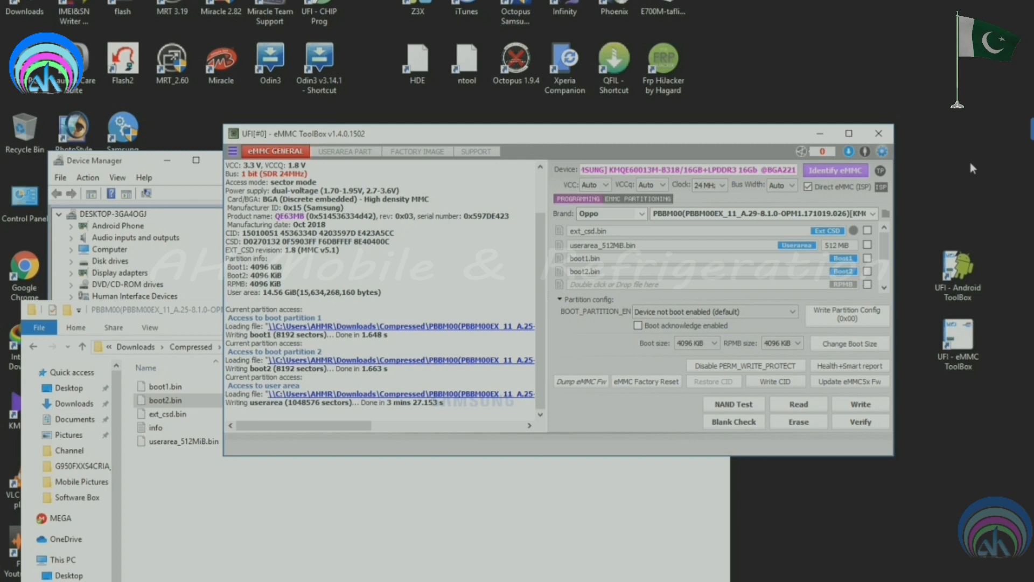
Step: Identify the eMMC again and display its user-area partitions
{"action": "left_click", "coordinate": [835, 171]}
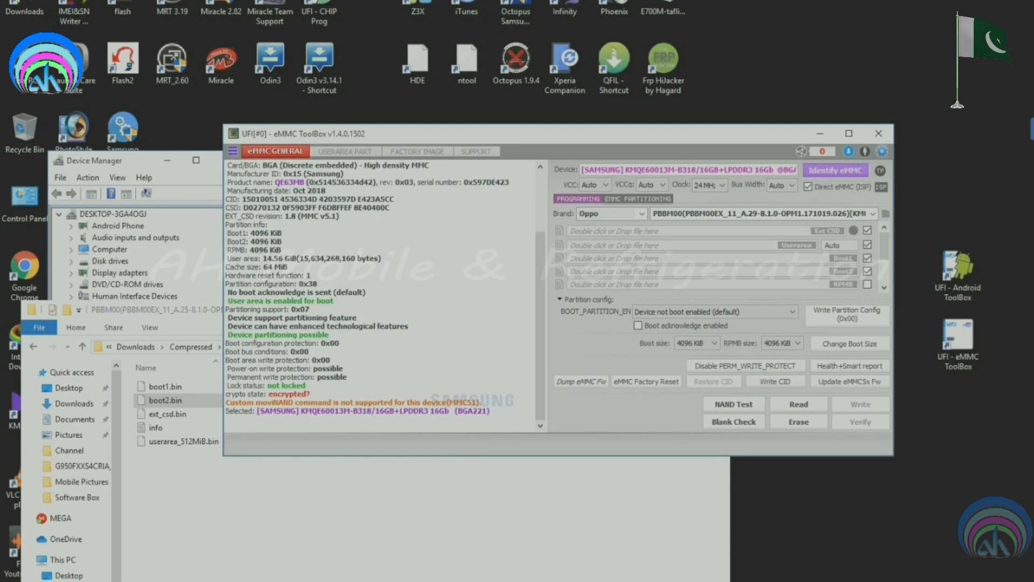
{"action": "left_click_drag", "start_coordinate": [227, 352], "coordinate": [306, 386]}
{"action": "left_click", "coordinate": [344, 154]}
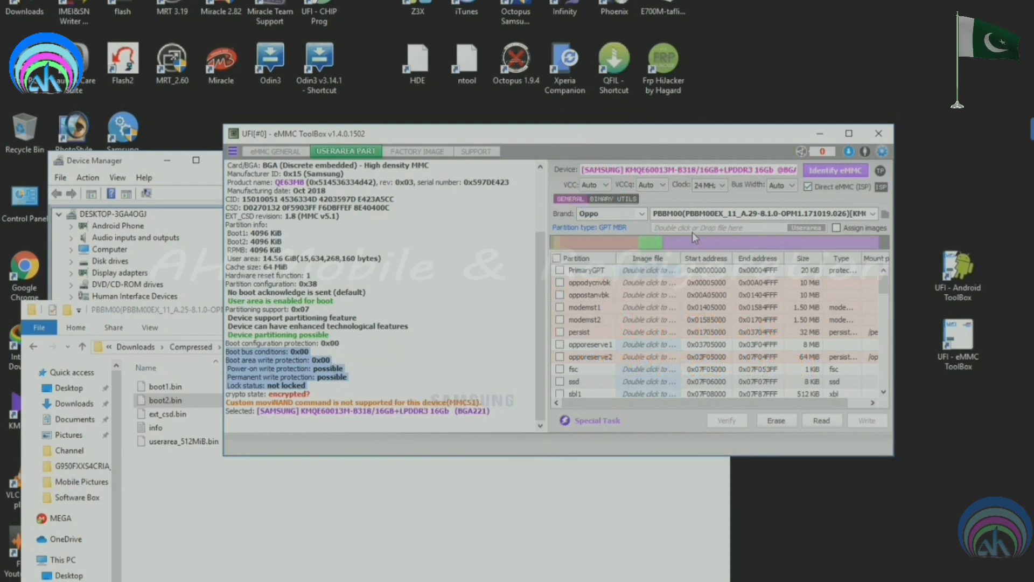
Step: Back up all user-area partitions except system, vendor and userdata by reading them from the eMMC
{"action": "left_click", "coordinate": [557, 259]}
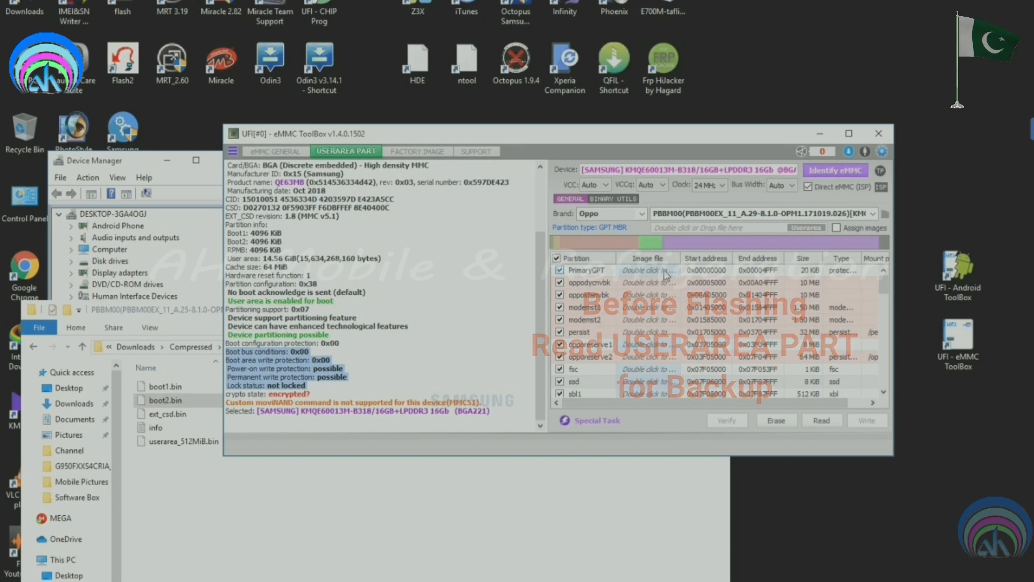
{"action": "left_click_drag", "start_coordinate": [885, 284], "coordinate": [885, 375]}
{"action": "scroll", "coordinate": [888, 294], "scroll_direction": "up", "scroll_amount": 4}
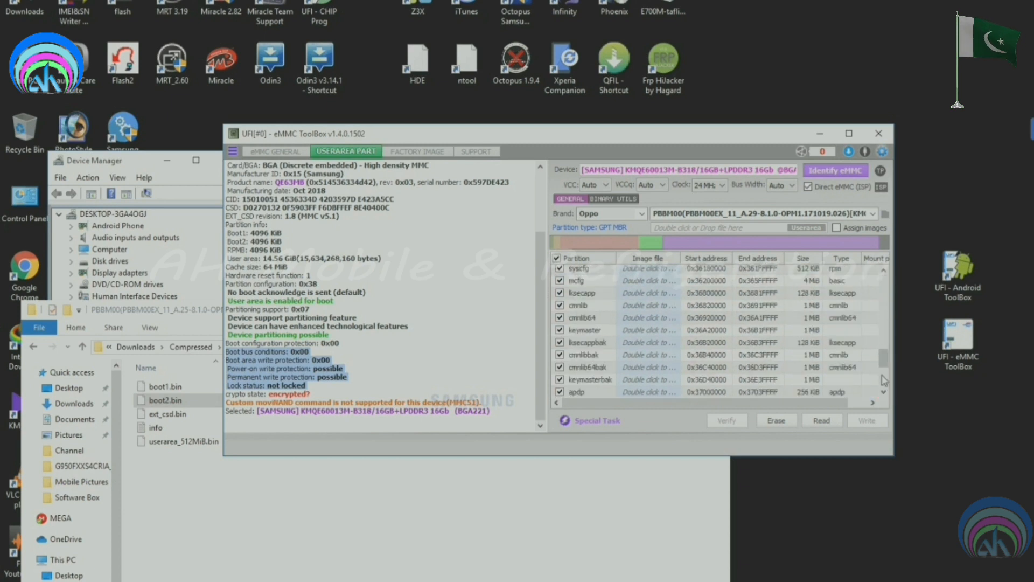
{"action": "scroll", "coordinate": [884, 380], "scroll_direction": "down", "scroll_amount": 4}
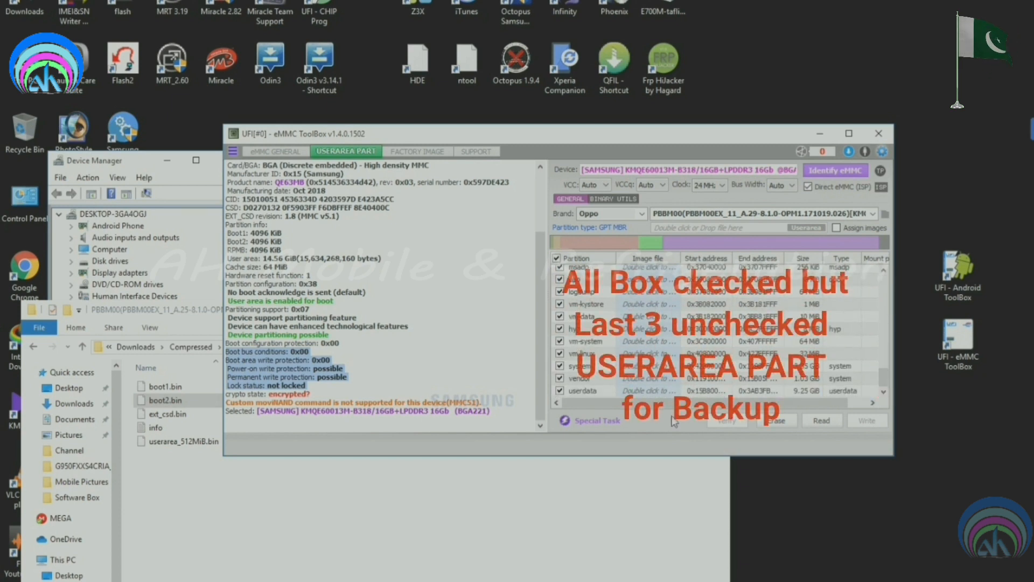
{"action": "left_click", "coordinate": [560, 391]}
{"action": "left_click", "coordinate": [560, 379]}
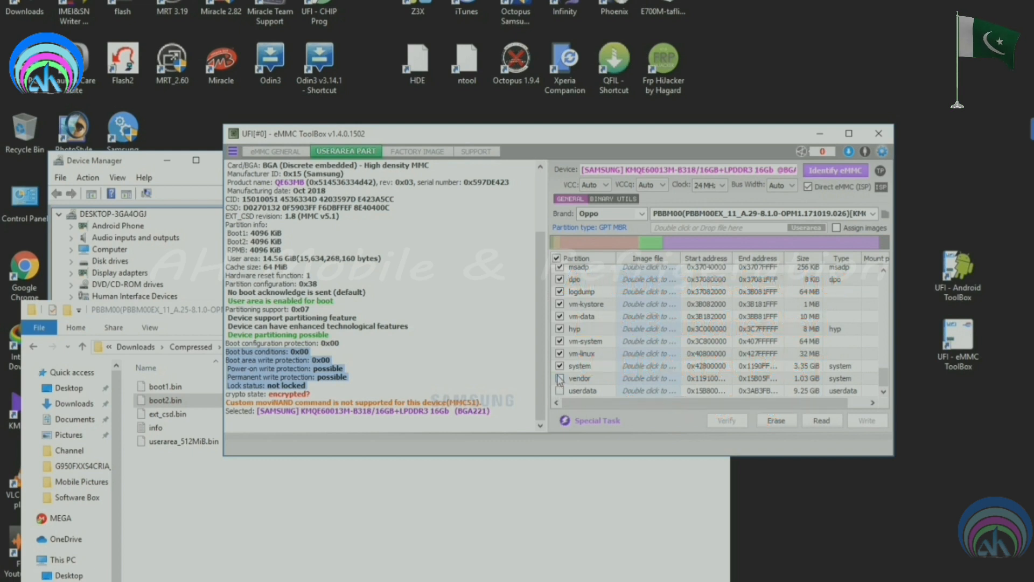
{"action": "left_click", "coordinate": [559, 365]}
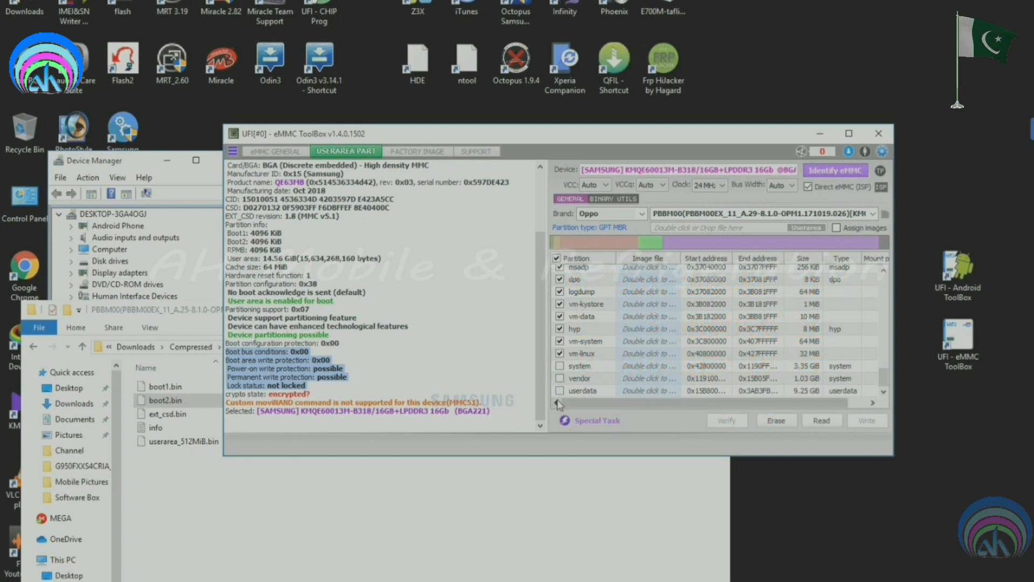
{"action": "left_click", "coordinate": [823, 422]}
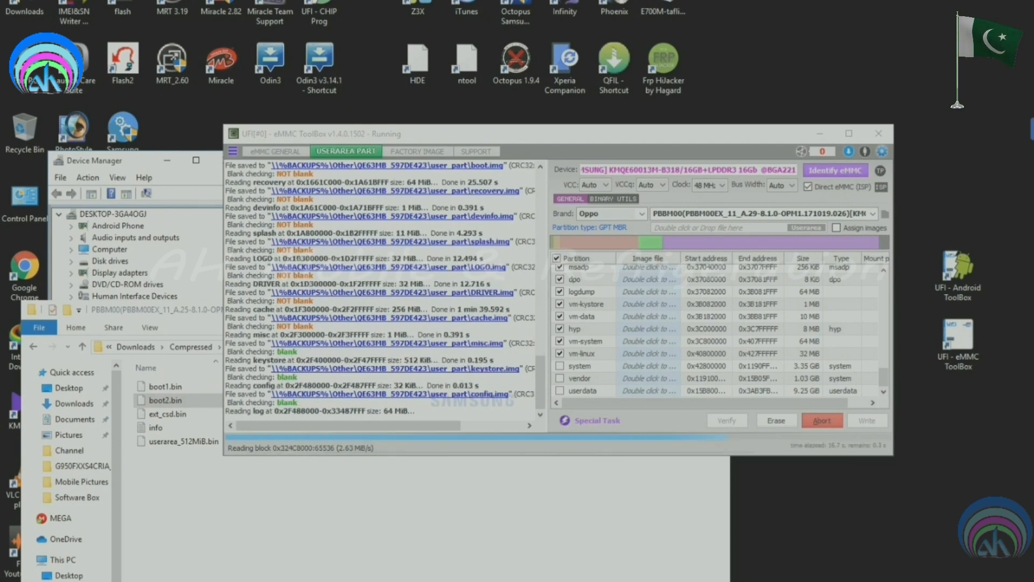
Step: Identify the eMMC once more and look up the firmware folder in the Oppo backups directory
{"action": "left_click", "coordinate": [836, 172]}
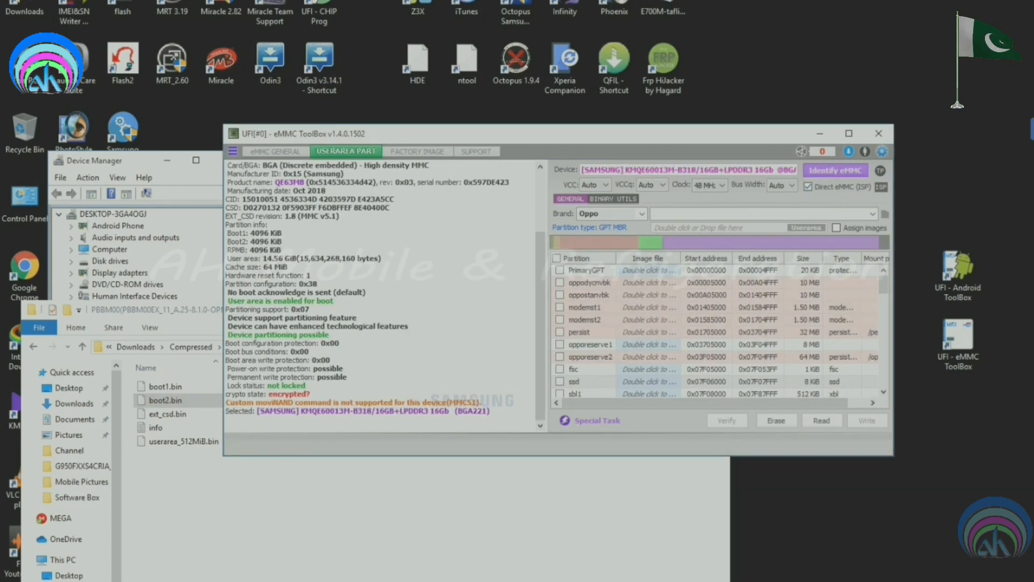
{"action": "left_click", "coordinate": [884, 216]}
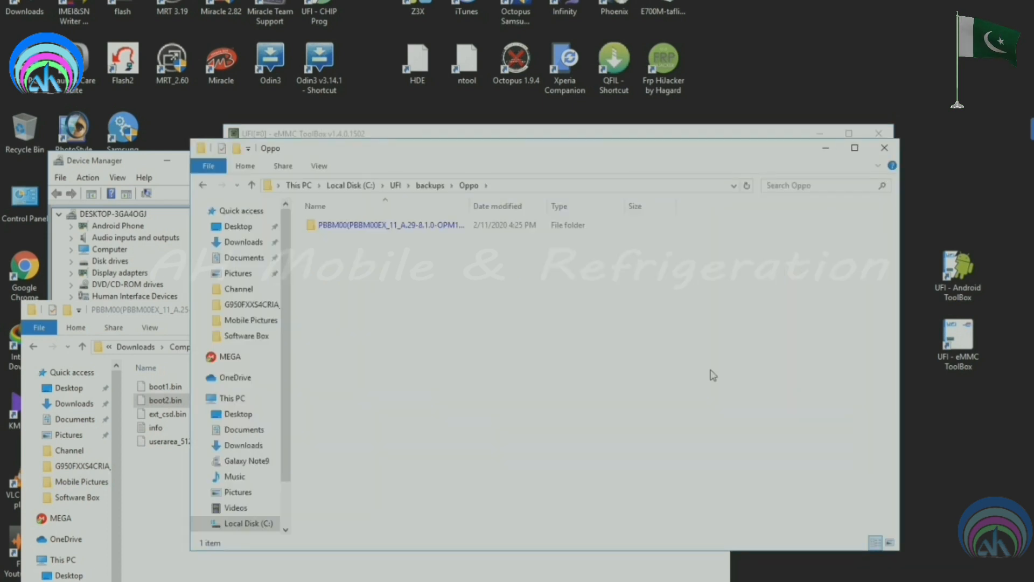
{"action": "left_click", "coordinate": [407, 229]}
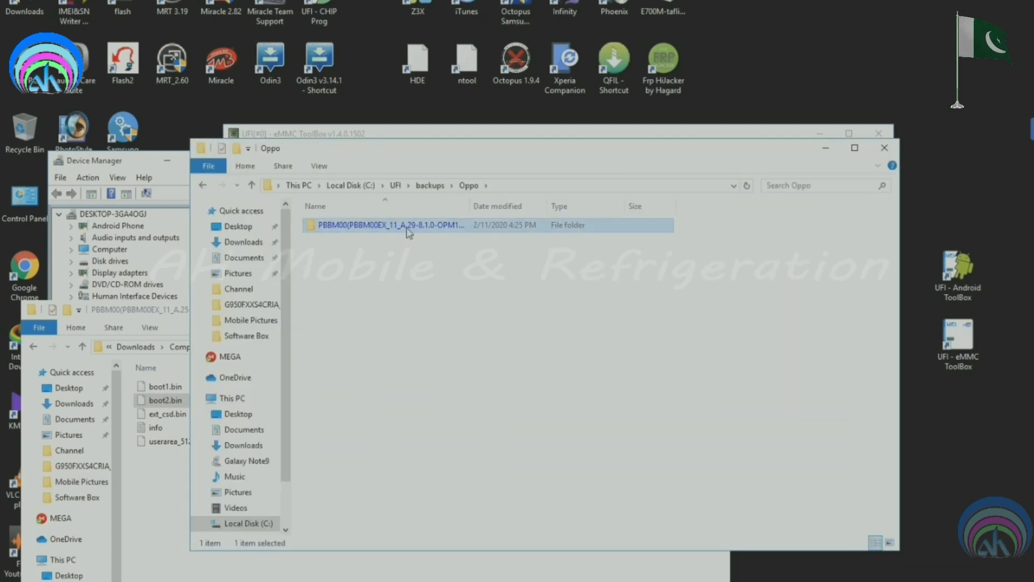
Step: Launch UFI Android ToolBox and close the archive viewer of the CPH1853_11_A.23_190624 flash file
{"action": "double_click", "coordinate": [958, 272]}
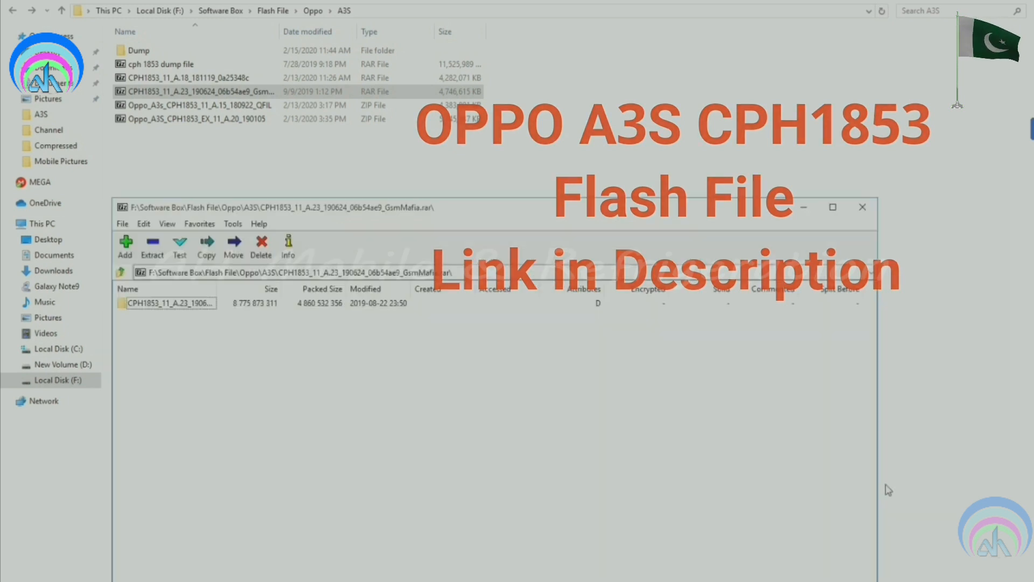
{"action": "left_click", "coordinate": [861, 208]}
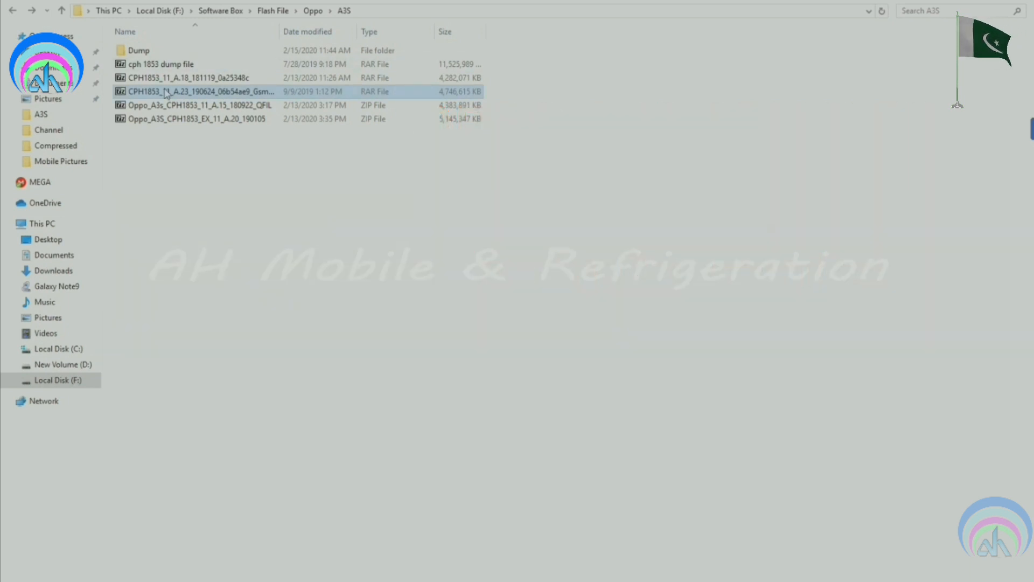
Step: Bring up the 7-Zip extraction options for the CPH1853_11_A.23_190624_06b54ae9_GsmMafia archive
{"action": "right_click", "coordinate": [166, 92]}
{"action": "mouse_move", "coordinate": [196, 112]}
{"action": "mouse_move", "coordinate": [391, 127]}
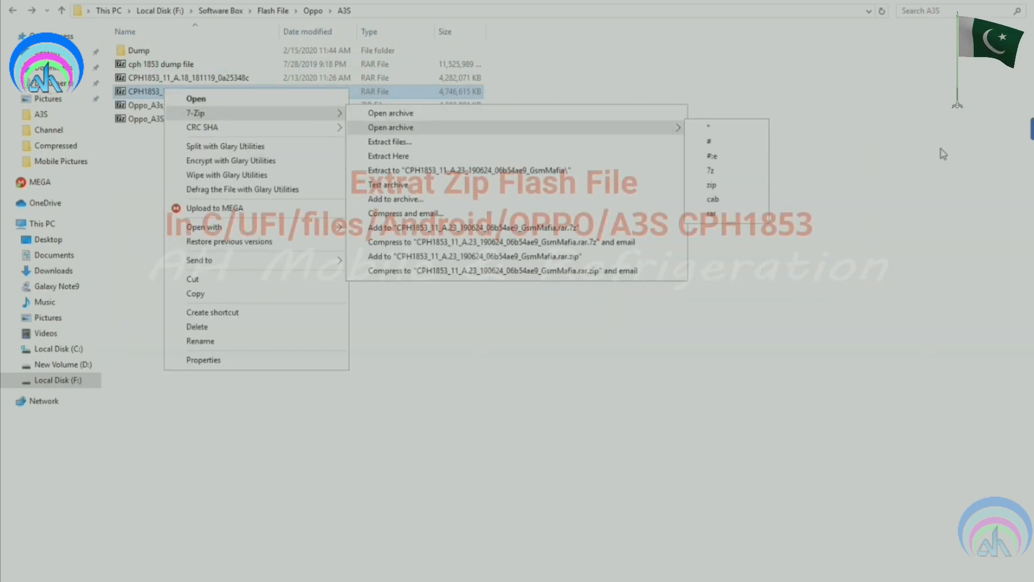
{"action": "left_click", "coordinate": [408, 141]}
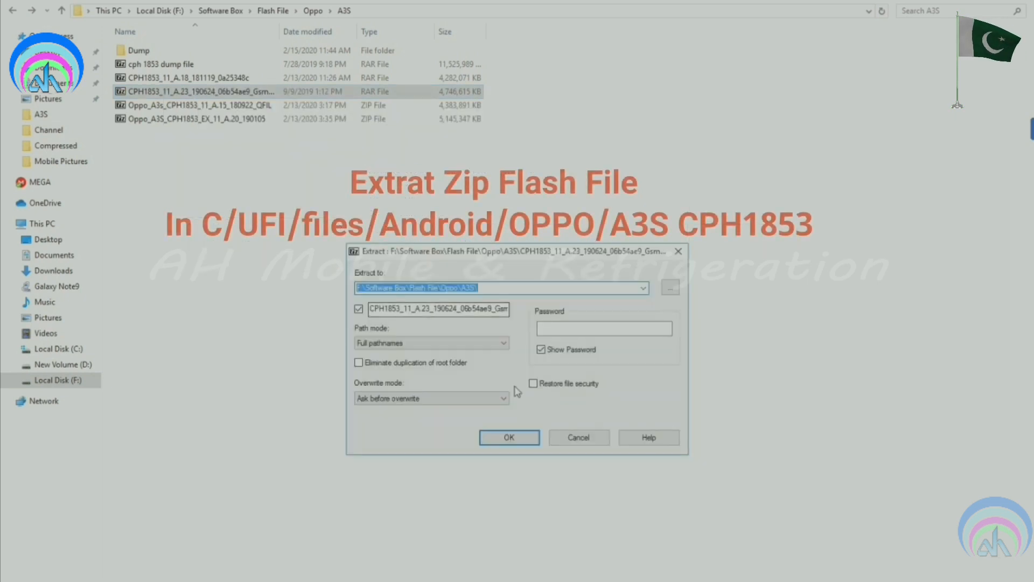
Step: Extract the flash file archive to C:\UFI\files\Android\OPPO\A3S CPH1853
{"action": "left_click", "coordinate": [670, 287]}
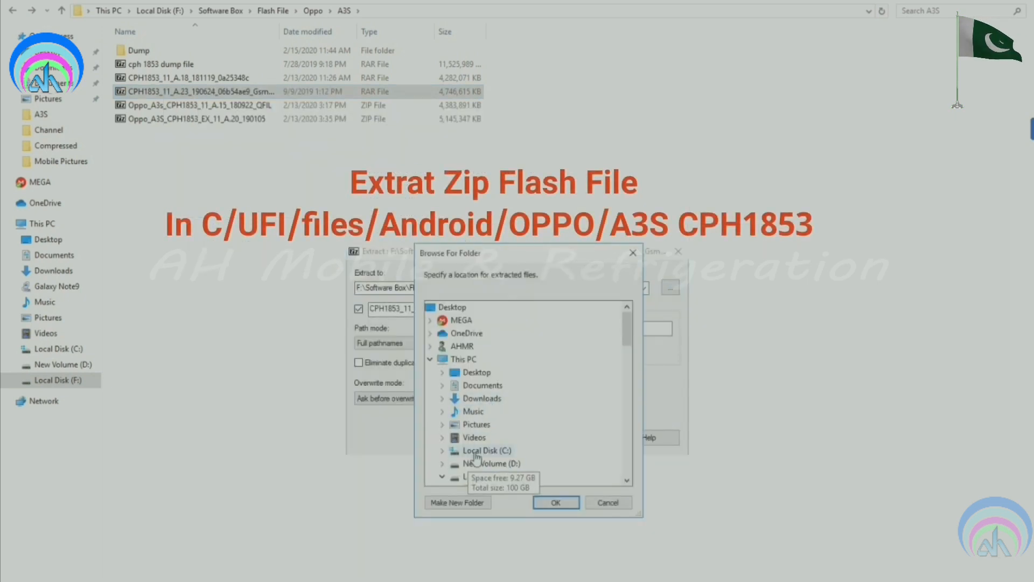
{"action": "left_click", "coordinate": [474, 456]}
{"action": "scroll", "coordinate": [526, 431], "scroll_direction": "down", "scroll_amount": 2}
{"action": "left_click", "coordinate": [482, 374]}
{"action": "scroll", "coordinate": [528, 385], "scroll_direction": "down", "scroll_amount": 2}
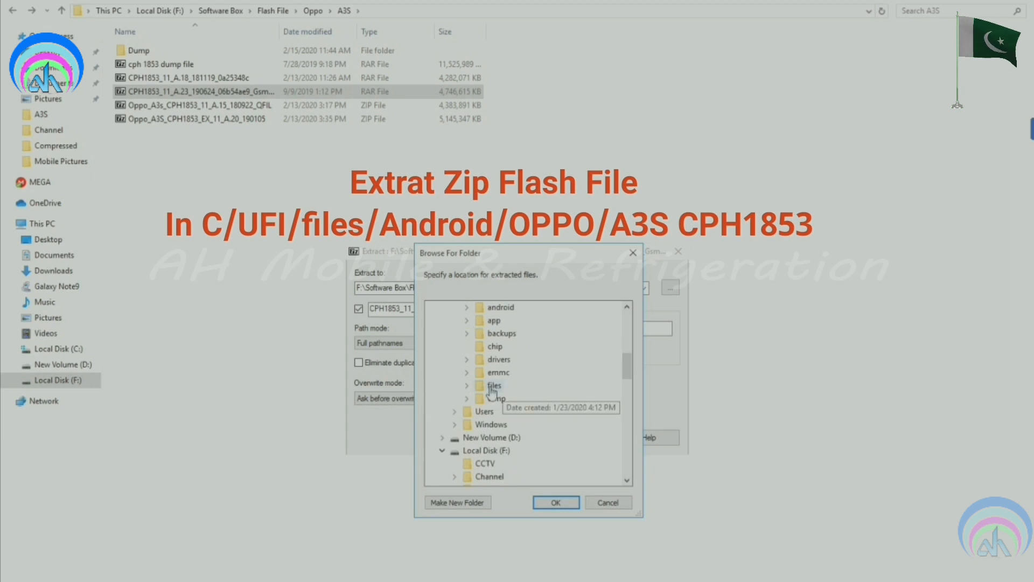
{"action": "left_click", "coordinate": [492, 388]}
{"action": "scroll", "coordinate": [496, 375], "scroll_direction": "down", "scroll_amount": 4}
{"action": "scroll", "coordinate": [496, 376], "scroll_direction": "down", "scroll_amount": 7}
{"action": "double_click", "coordinate": [518, 389]}
{"action": "left_click", "coordinate": [531, 412]}
{"action": "left_click", "coordinate": [555, 502]}
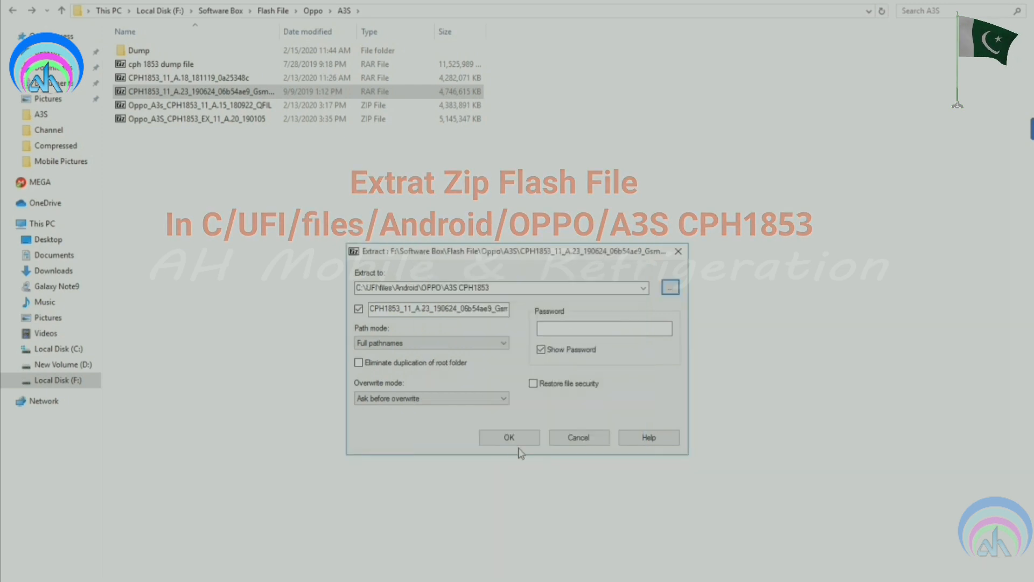
{"action": "left_click", "coordinate": [511, 437]}
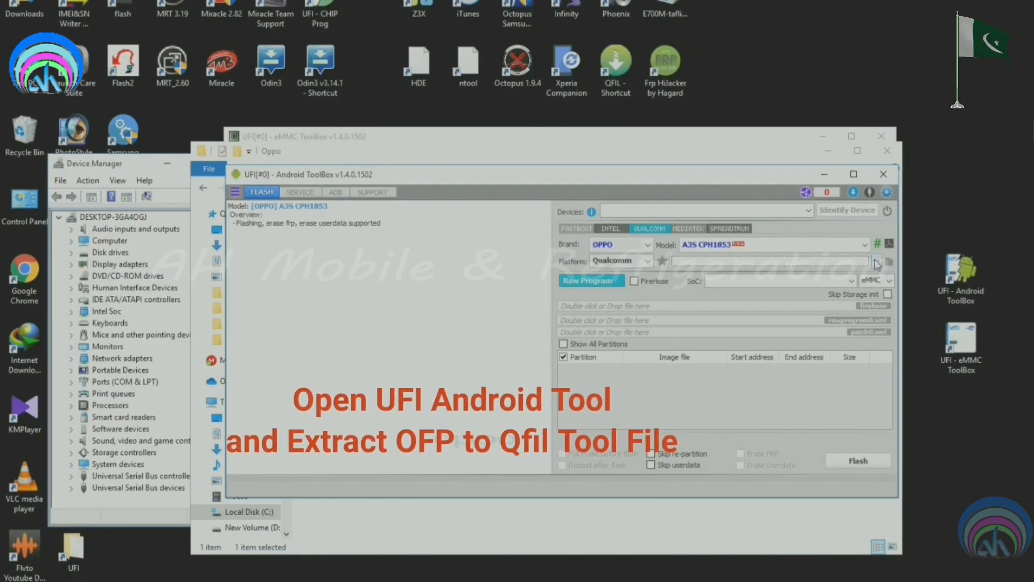
Step: Choose the CPH1853_11_A.23_190624_06b54ae9_GsmMafia firmware for the OPPO A3S CPH1853 in UFI Android ToolBox
{"action": "left_click", "coordinate": [876, 264]}
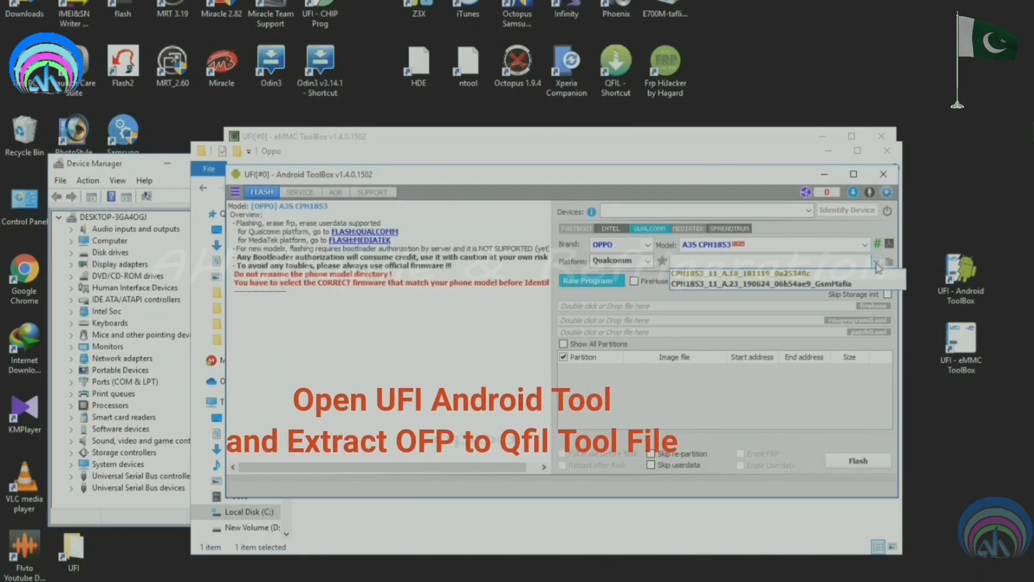
{"action": "left_click", "coordinate": [780, 283]}
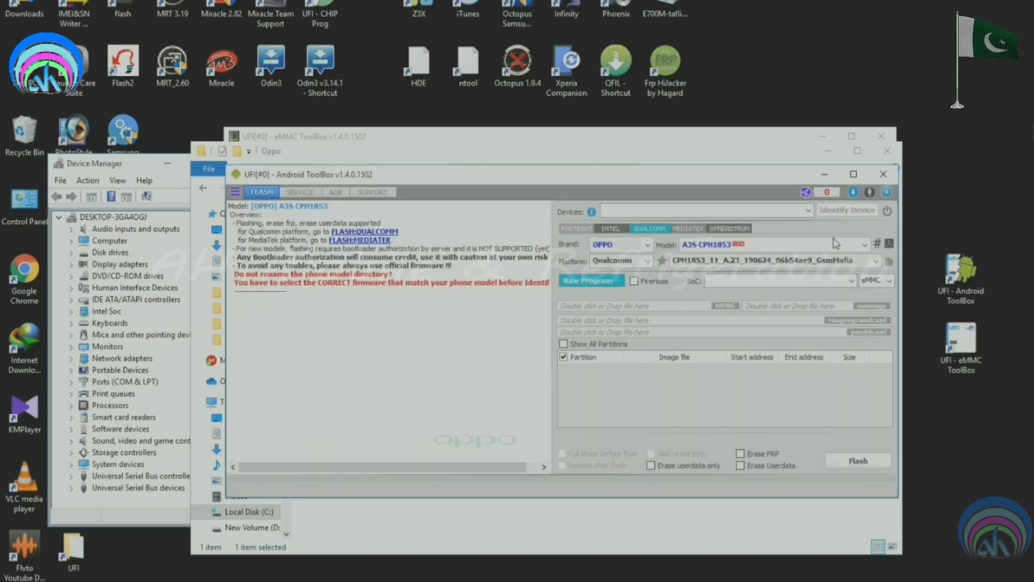
Step: Clear the open tool, folder and Device Manager windows off the desktop and relaunch UFI eMMC ToolBox
{"action": "left_click", "coordinate": [824, 174]}
{"action": "left_click", "coordinate": [832, 154]}
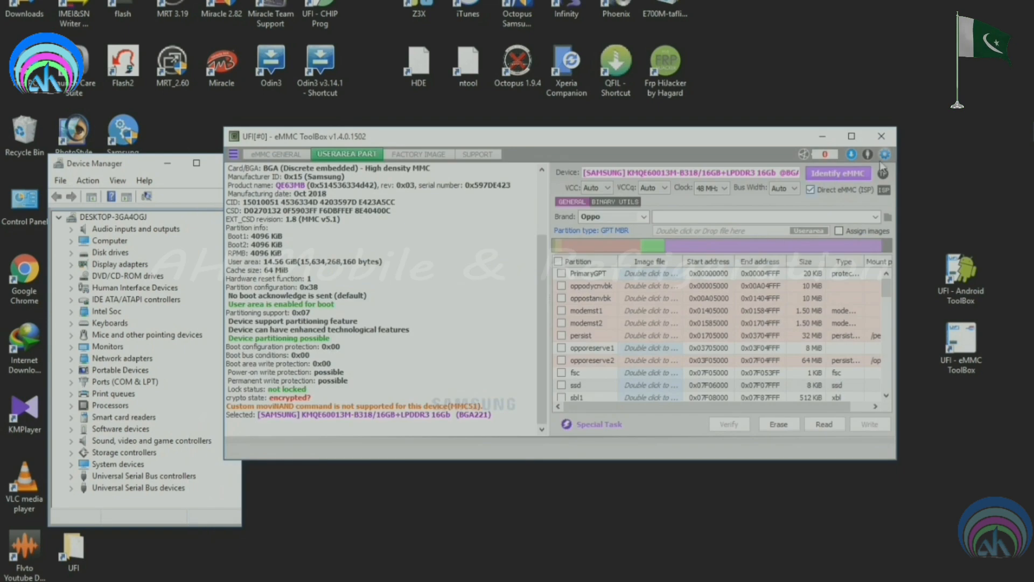
{"action": "left_click", "coordinate": [882, 137]}
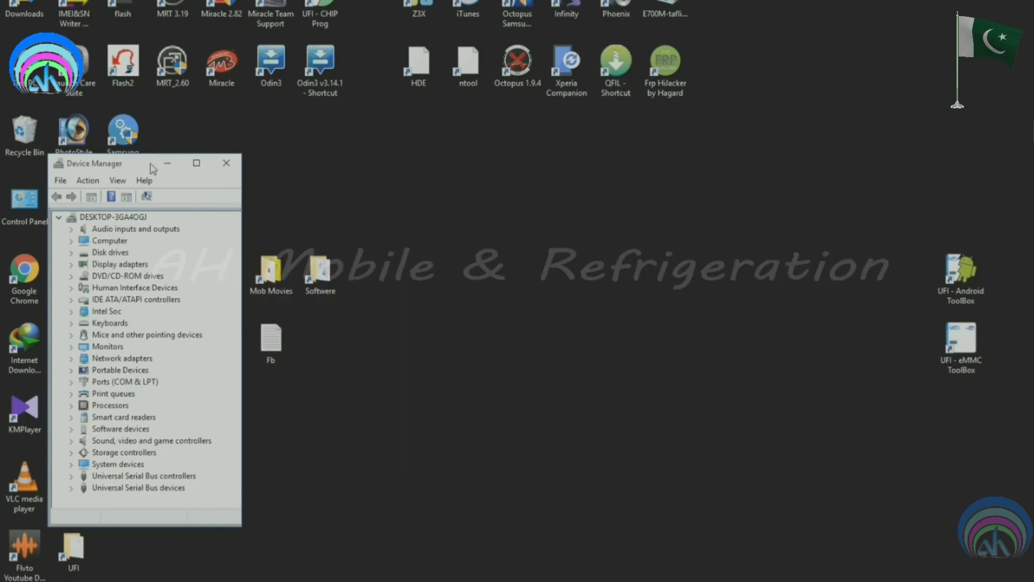
{"action": "left_click", "coordinate": [226, 162]}
{"action": "right_click", "coordinate": [603, 268]}
{"action": "right_click", "coordinate": [963, 353]}
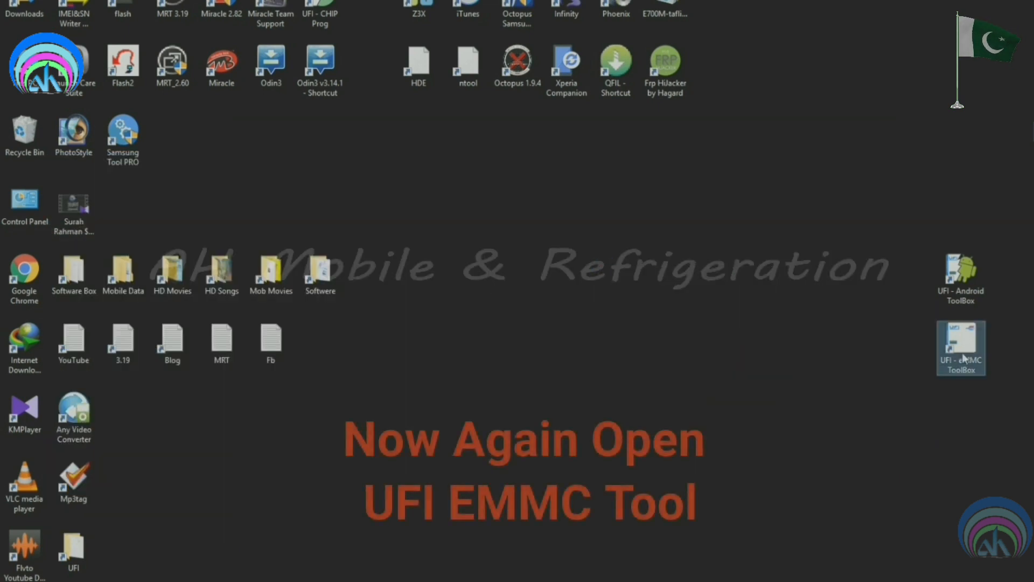
{"action": "left_click", "coordinate": [910, 361]}
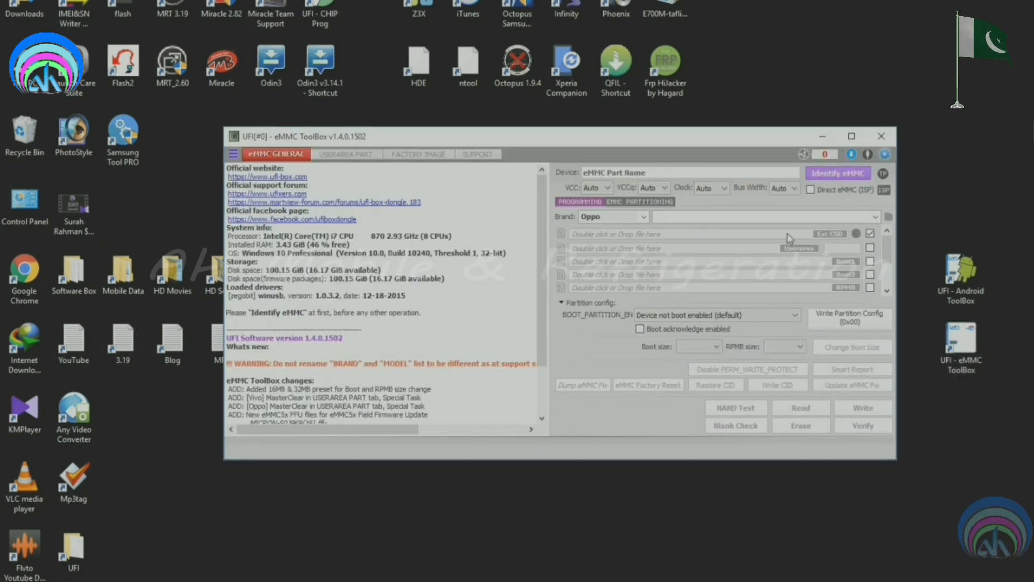
Step: Enable Direct eMMC (ISP) and identify the eMMC, cancelling the pin connection check and retrying
{"action": "left_click", "coordinate": [810, 190]}
{"action": "left_click", "coordinate": [828, 174]}
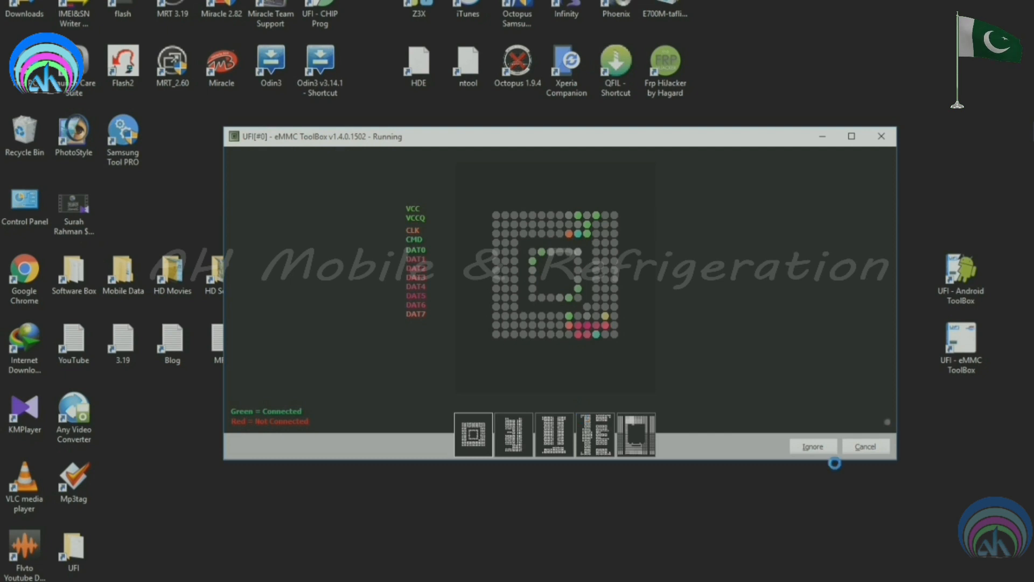
{"action": "left_click", "coordinate": [859, 448]}
{"action": "left_click", "coordinate": [834, 173]}
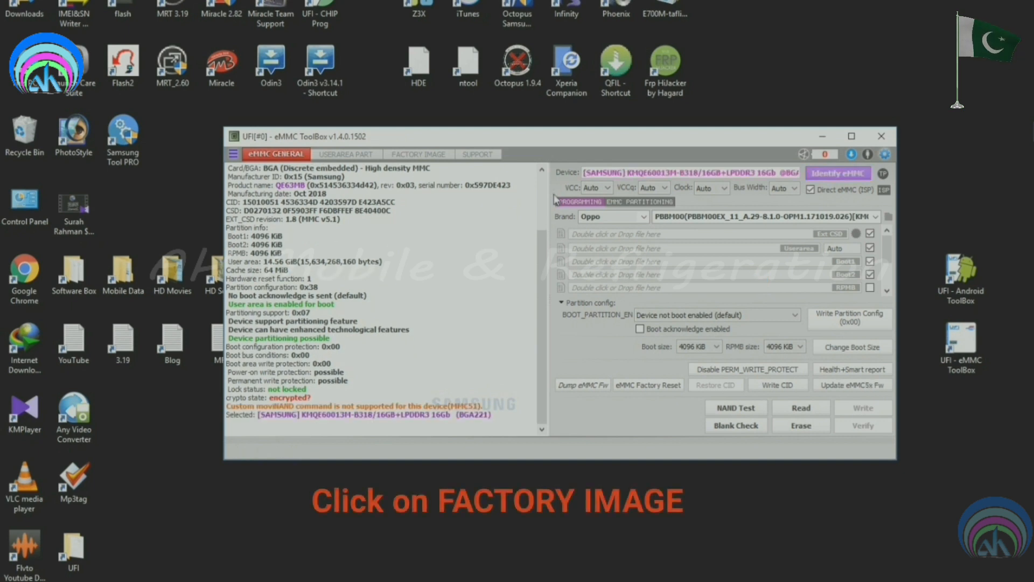
Step: Set up factory image programming for the OPPO brand and the A3S CPH1853 model
{"action": "left_click", "coordinate": [424, 157]}
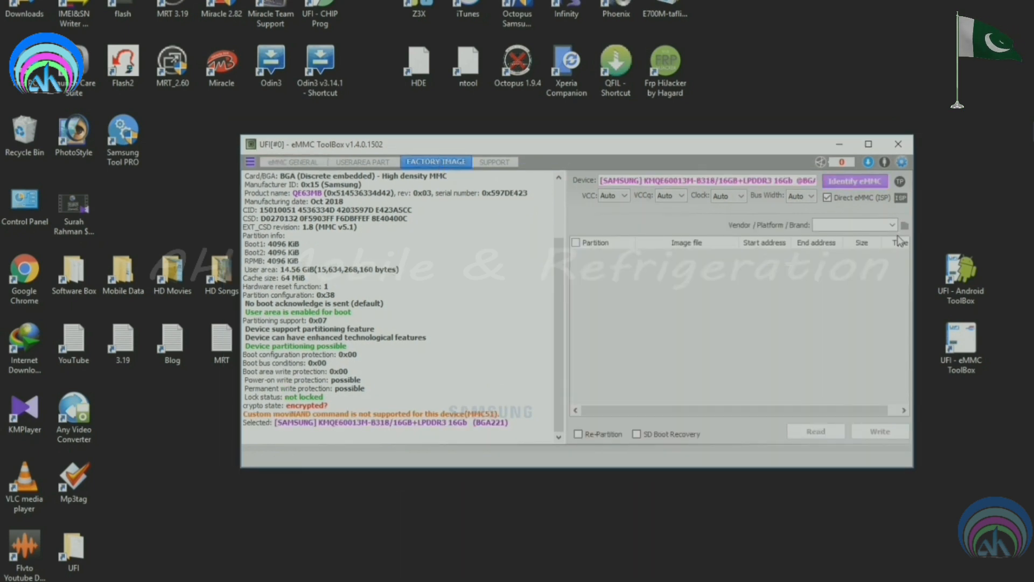
{"action": "left_click", "coordinate": [892, 225]}
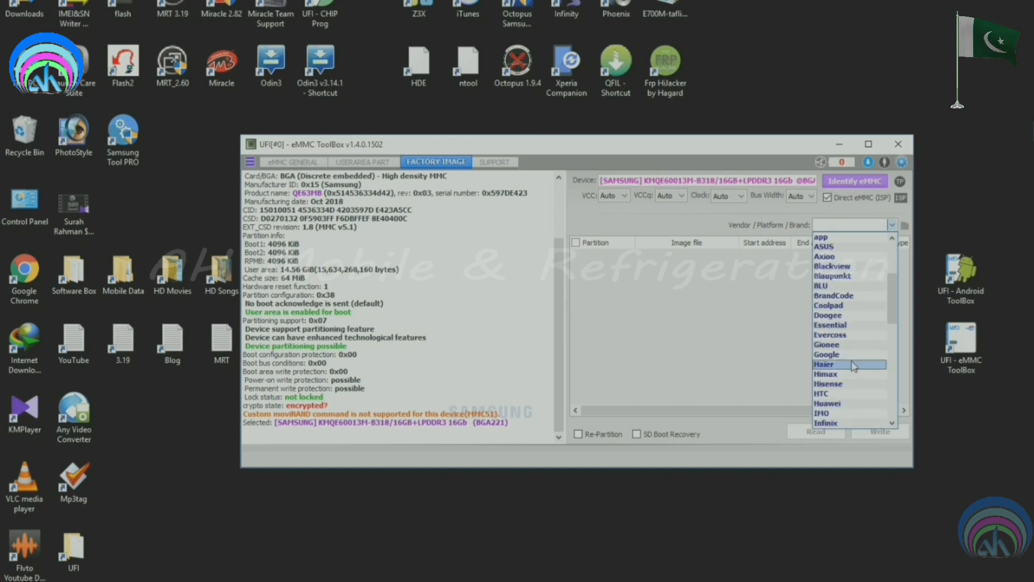
{"action": "scroll", "coordinate": [853, 365], "scroll_direction": "down", "scroll_amount": 10}
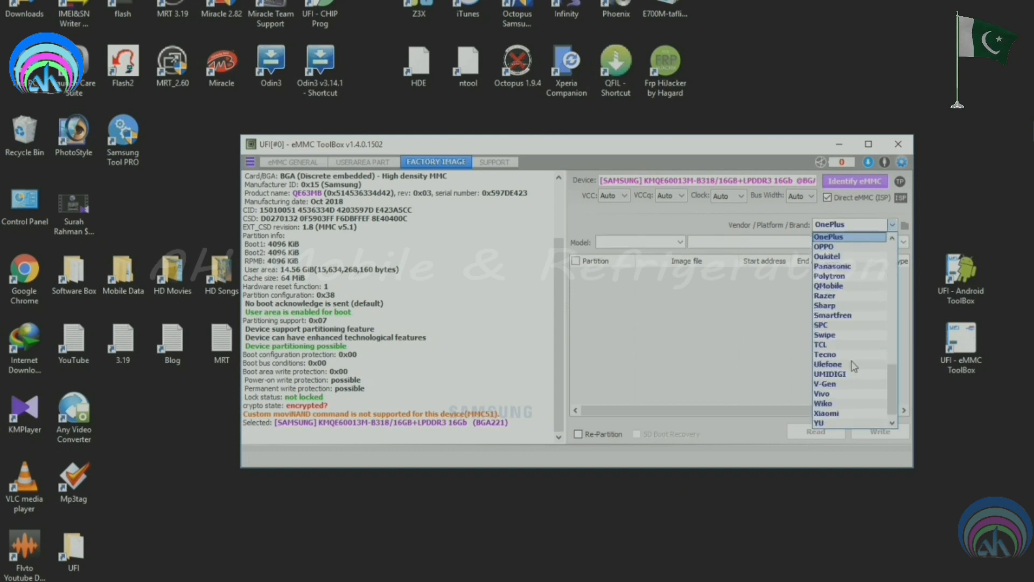
{"action": "left_click", "coordinate": [832, 247]}
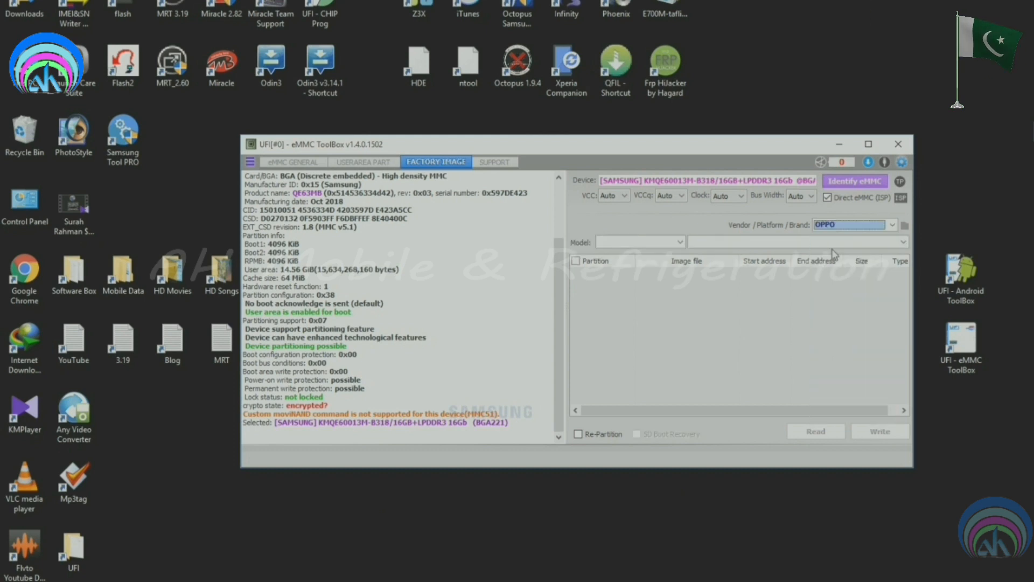
{"action": "left_click", "coordinate": [668, 242]}
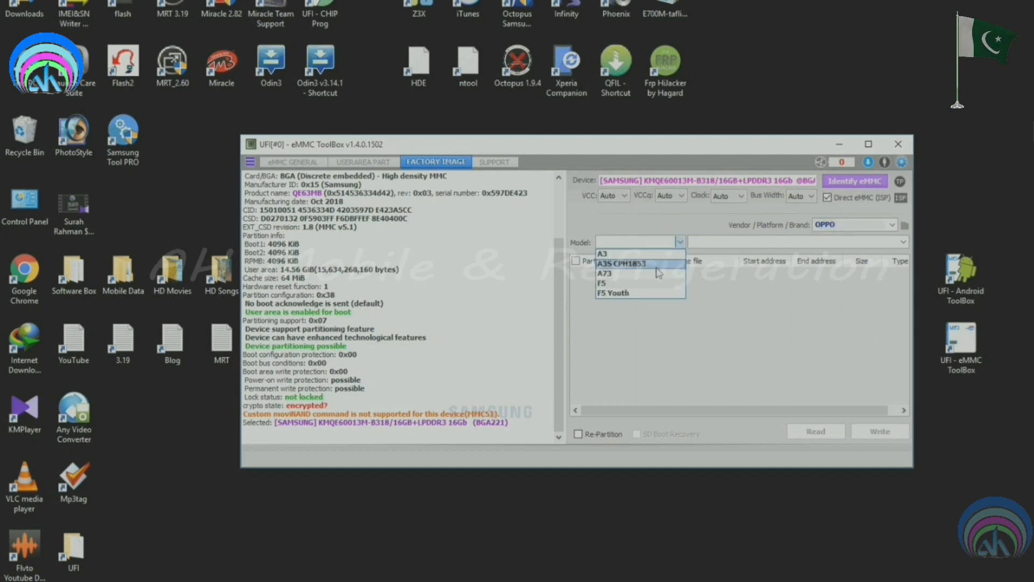
{"action": "left_click", "coordinate": [657, 264]}
Step: Load rawprogram0_MSM_18351.xml from the CPH1853_11_A.23_190624_06b54ae9 firmware and exclude the system and userdata partitions from writing
{"action": "left_click", "coordinate": [803, 243]}
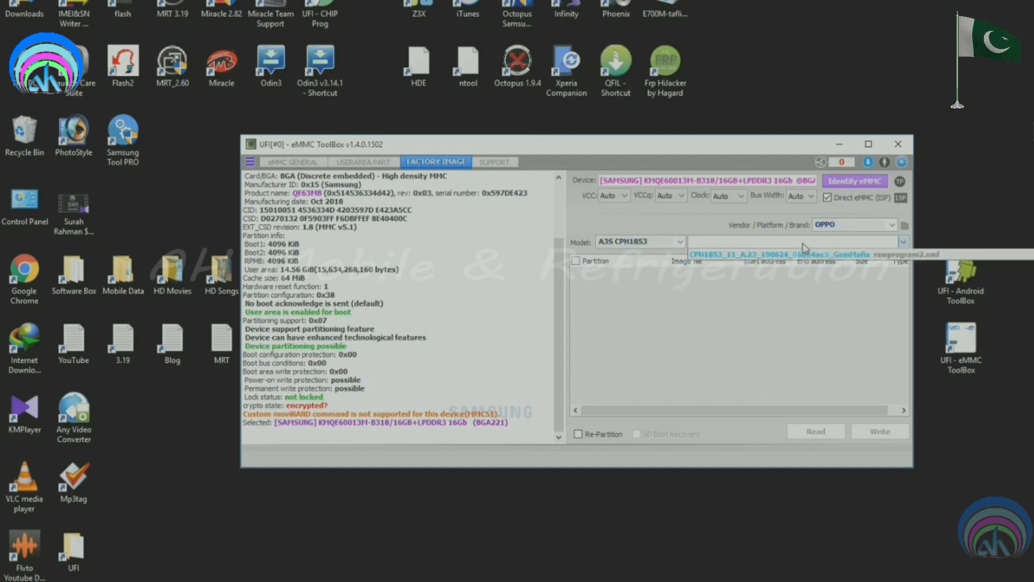
{"action": "left_click", "coordinate": [800, 264]}
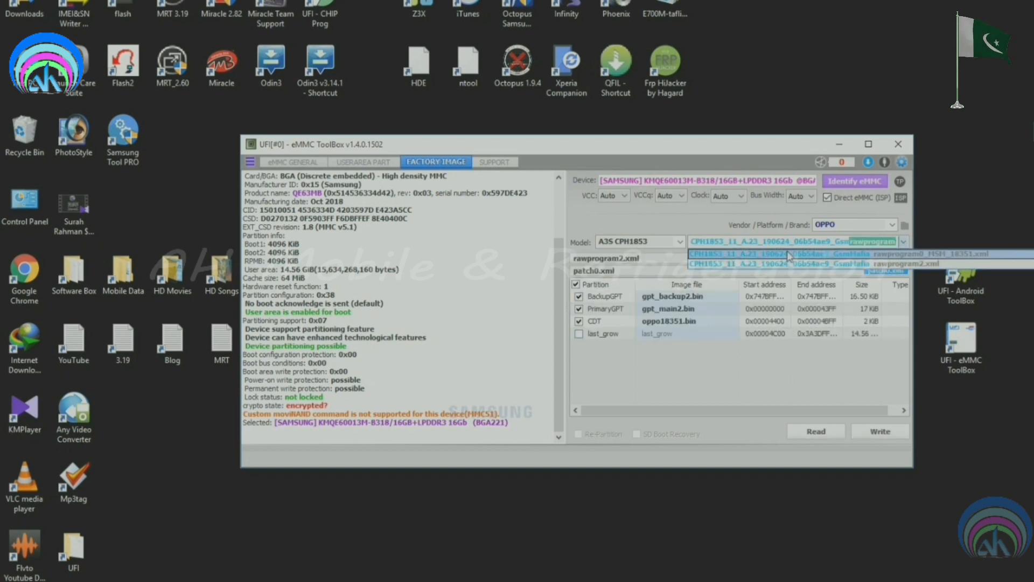
{"action": "left_click", "coordinate": [784, 257]}
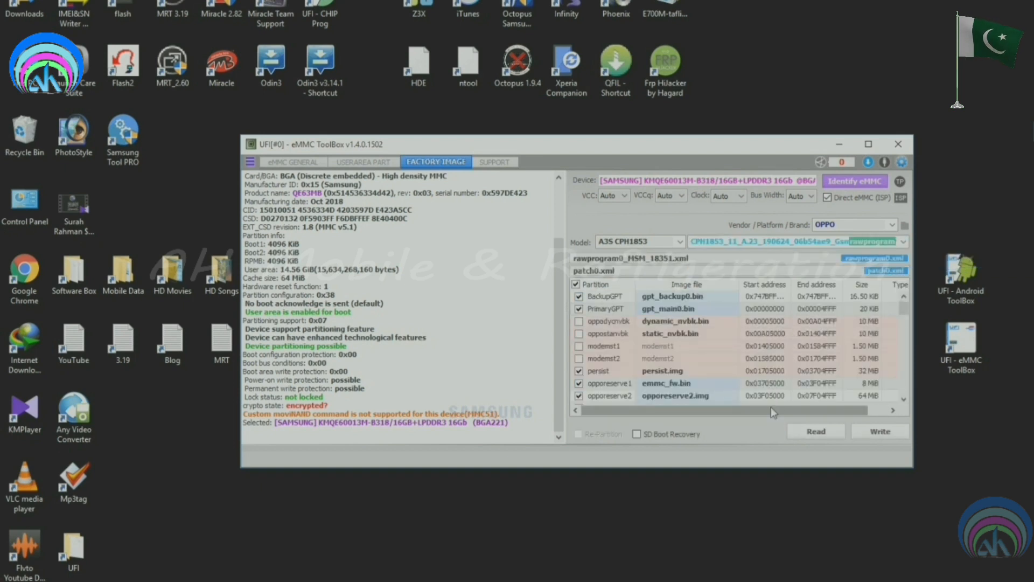
{"action": "scroll", "coordinate": [907, 317], "scroll_direction": "down", "scroll_amount": 10}
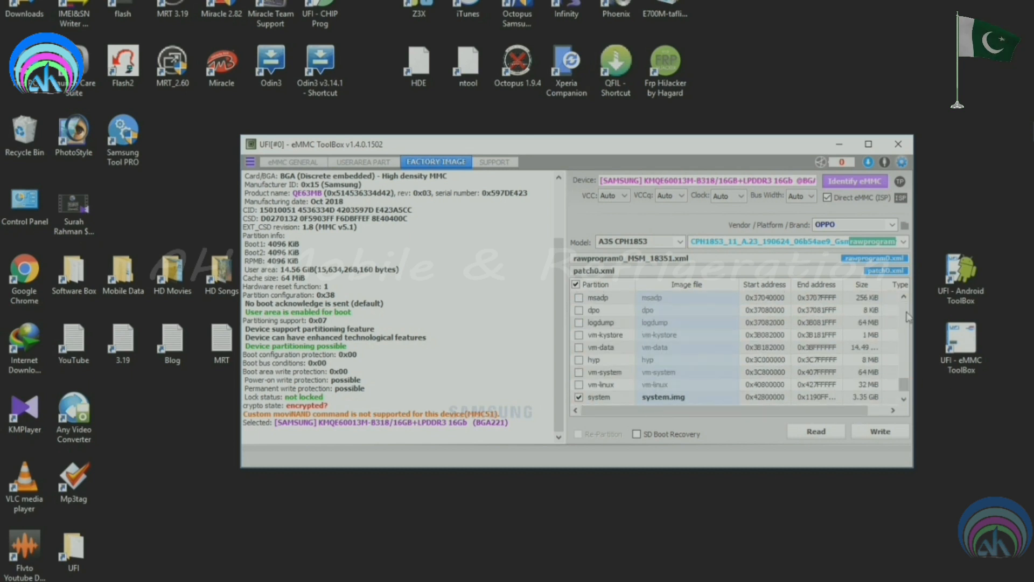
{"action": "scroll", "coordinate": [582, 401], "scroll_direction": "down", "scroll_amount": 1}
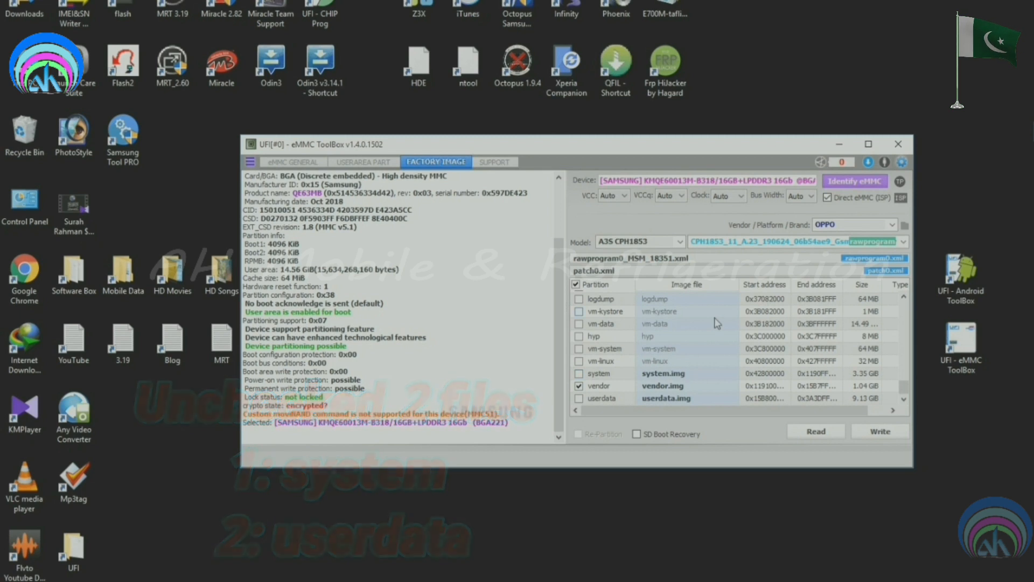
Step: Set the eMMC clock to 48 MHz and write the selected factory image partitions
{"action": "left_click", "coordinate": [738, 197]}
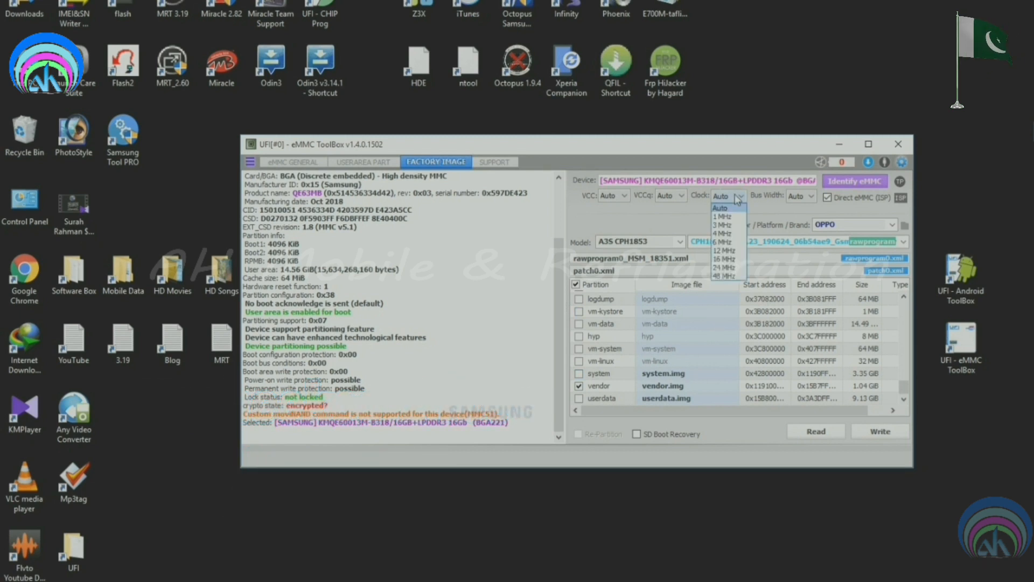
{"action": "left_click", "coordinate": [722, 276]}
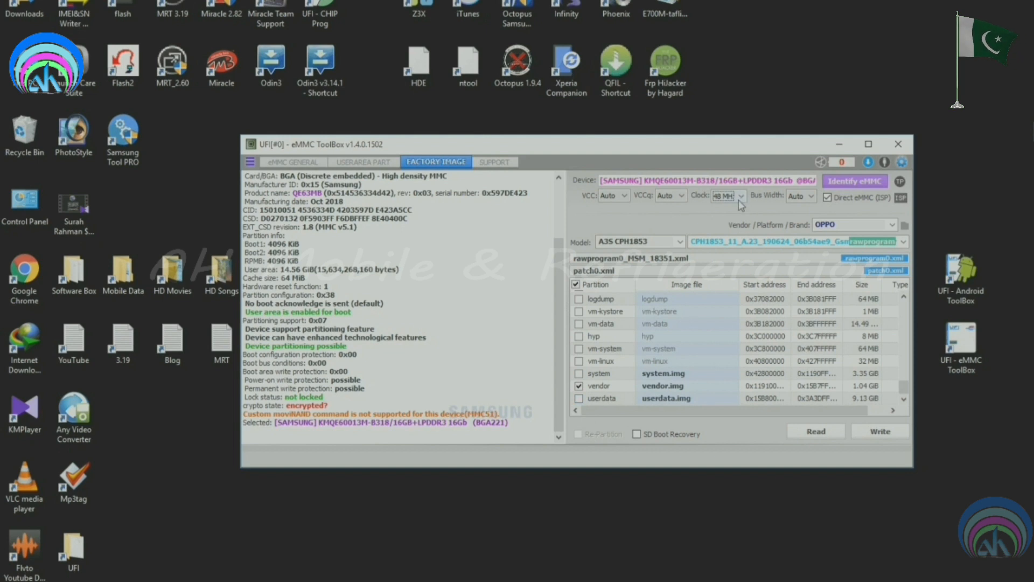
{"action": "left_click", "coordinate": [879, 432]}
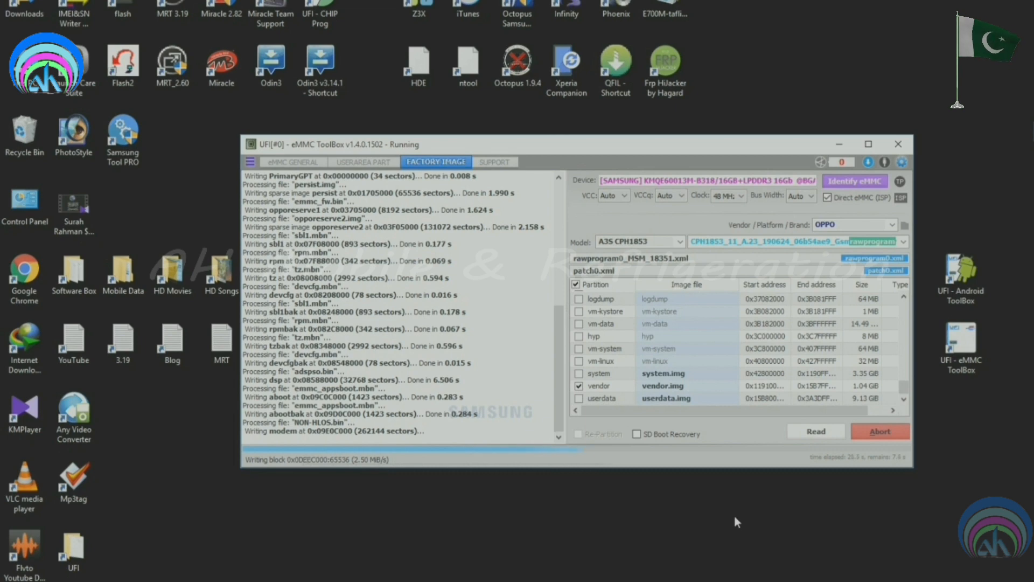
{"action": "left_click", "coordinate": [845, 523]}
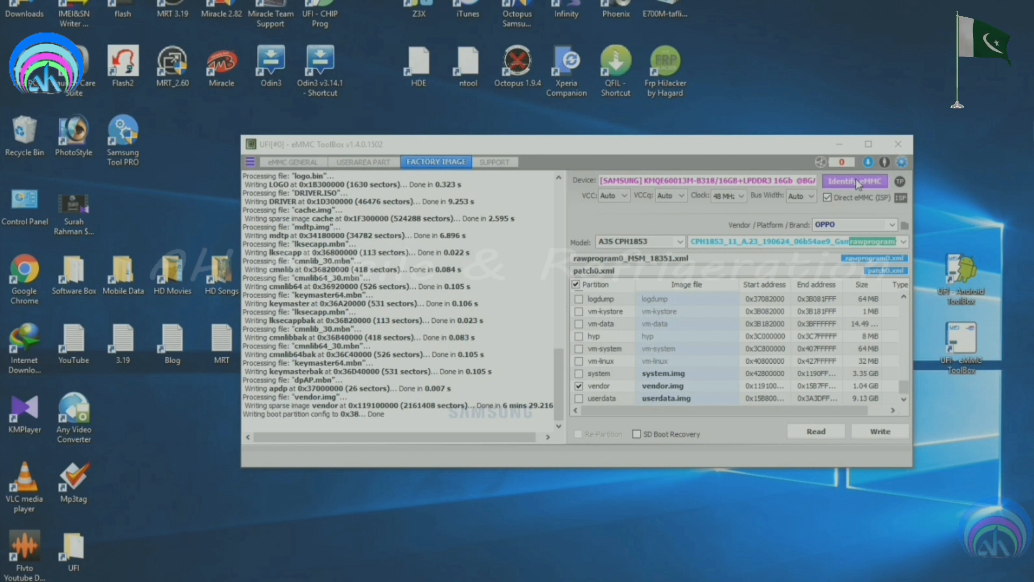
Step: Identify the eMMC again from the general eMMC page, then minimize UFI eMMC ToolBox
{"action": "left_click", "coordinate": [294, 162]}
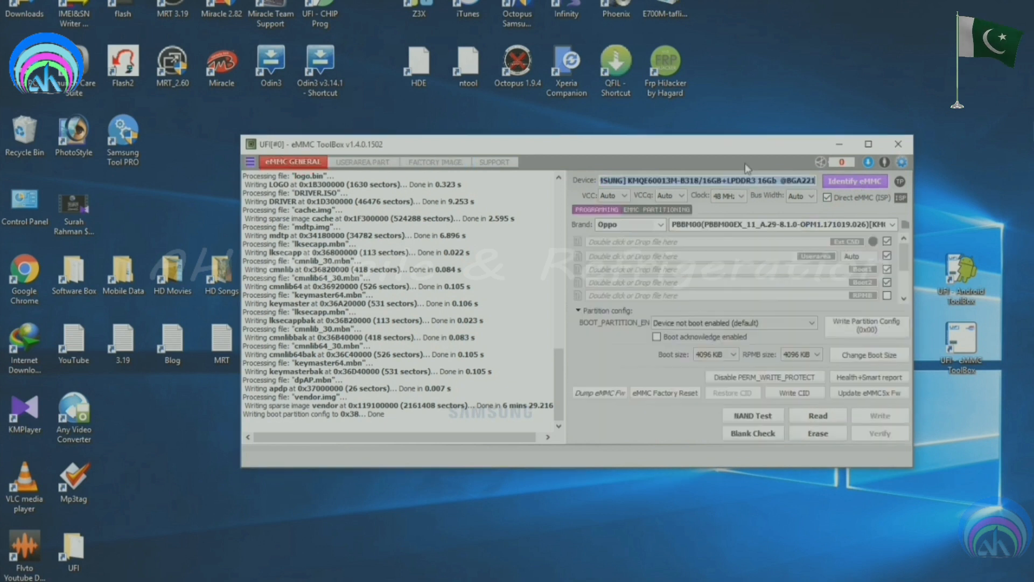
{"action": "left_click", "coordinate": [853, 182]}
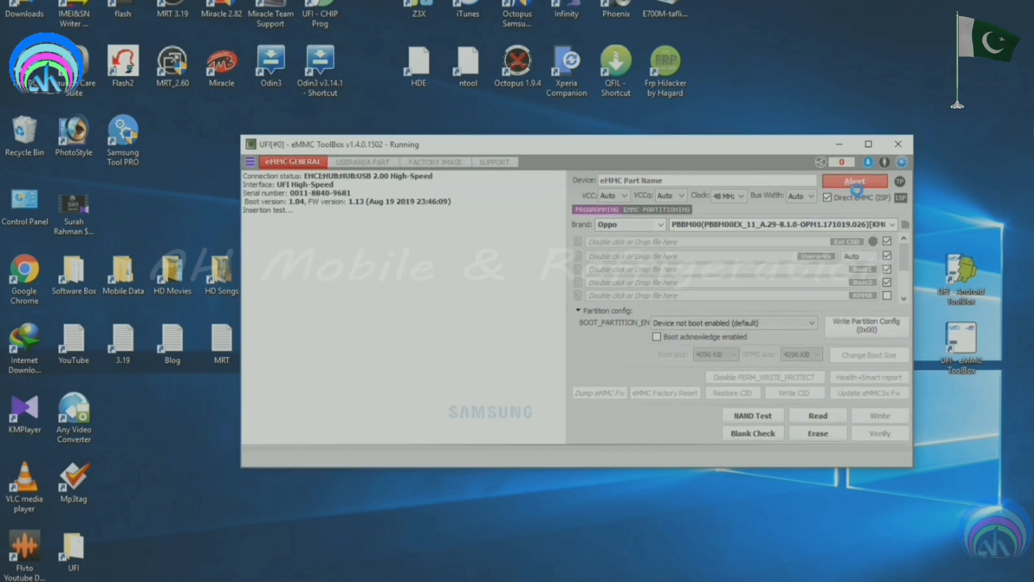
{"action": "left_click", "coordinate": [869, 144]}
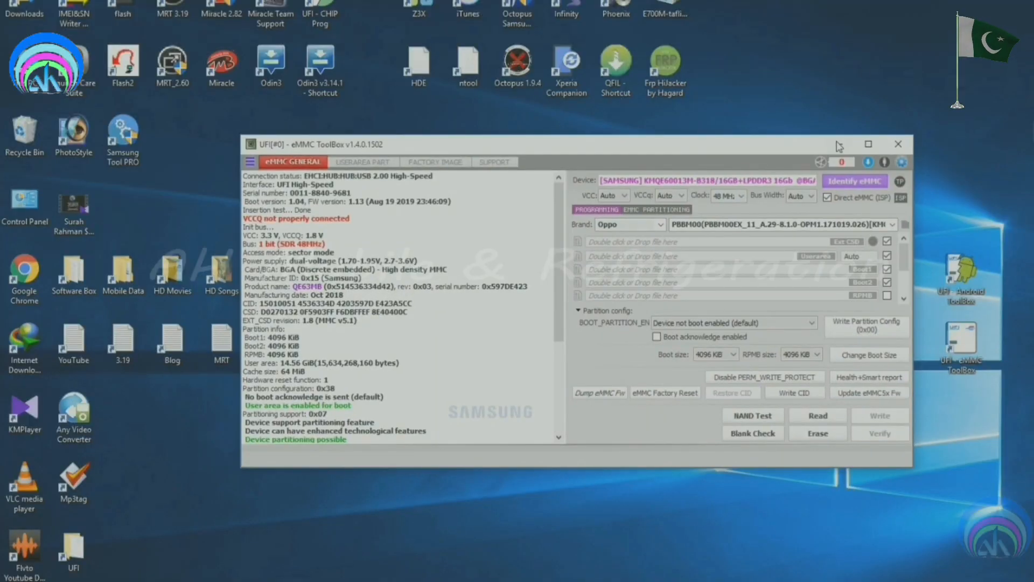
{"action": "left_click", "coordinate": [839, 145]}
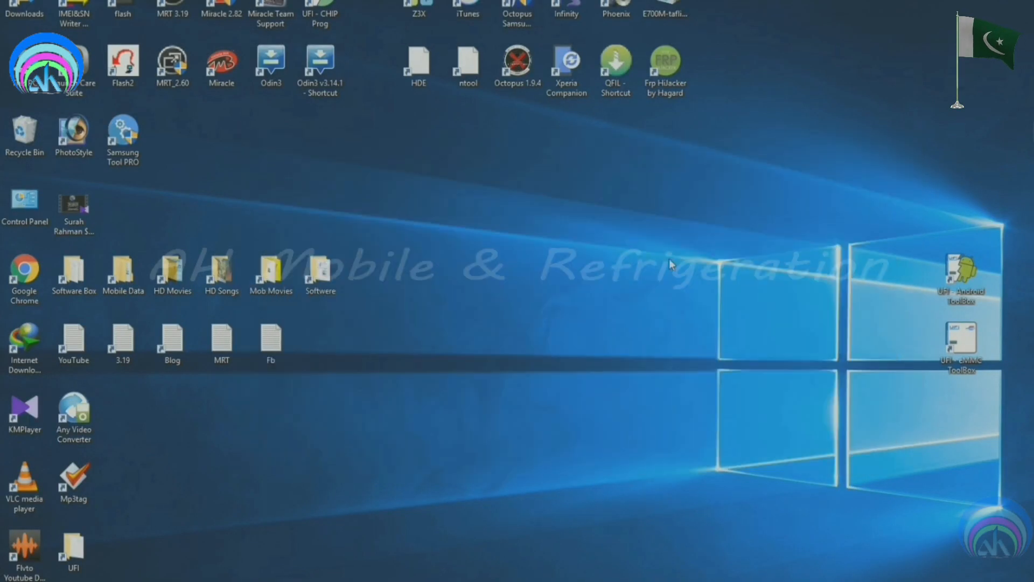